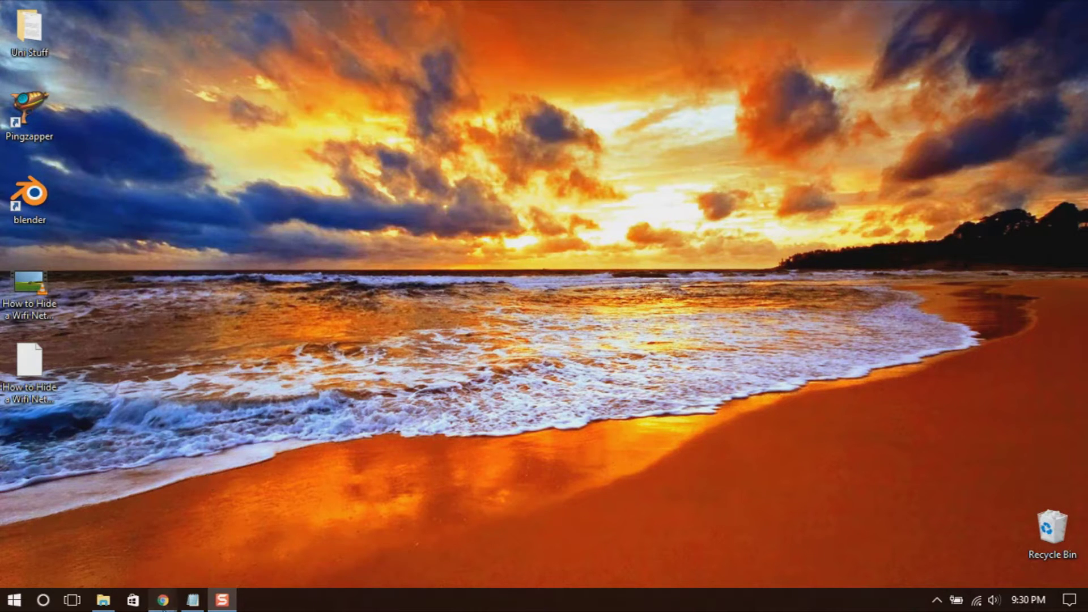
# Restore the Chrome window showing the Google homepage from the taskbar.
pyautogui.moveTo(162, 601)
pyautogui.click(95, 527)
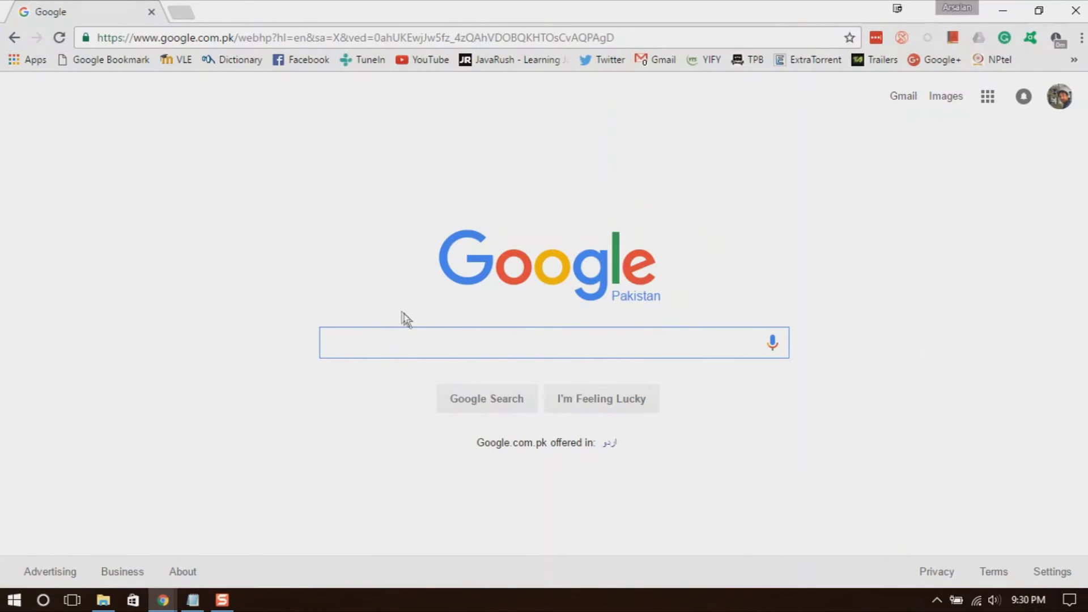
pyautogui.write('what is my')
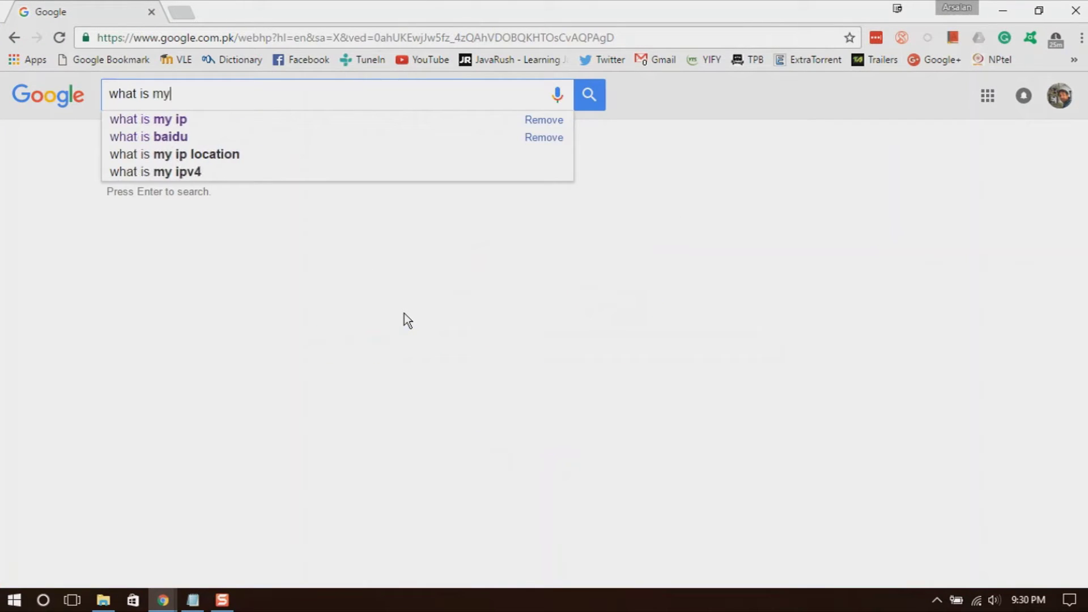
pyautogui.write(' ip')
pyautogui.press('Return')
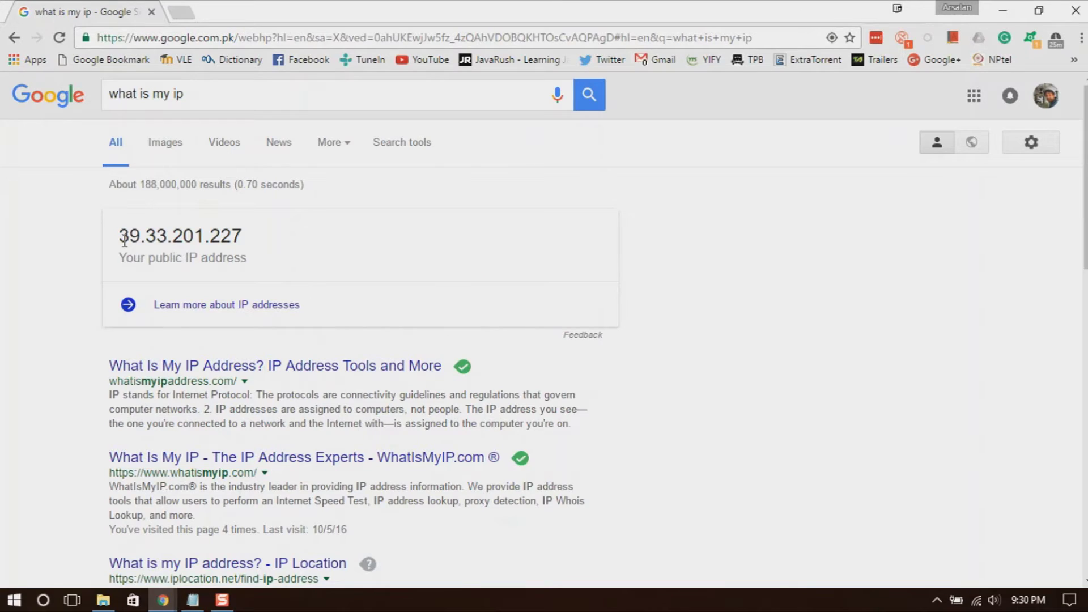
pyautogui.click(39, 95)
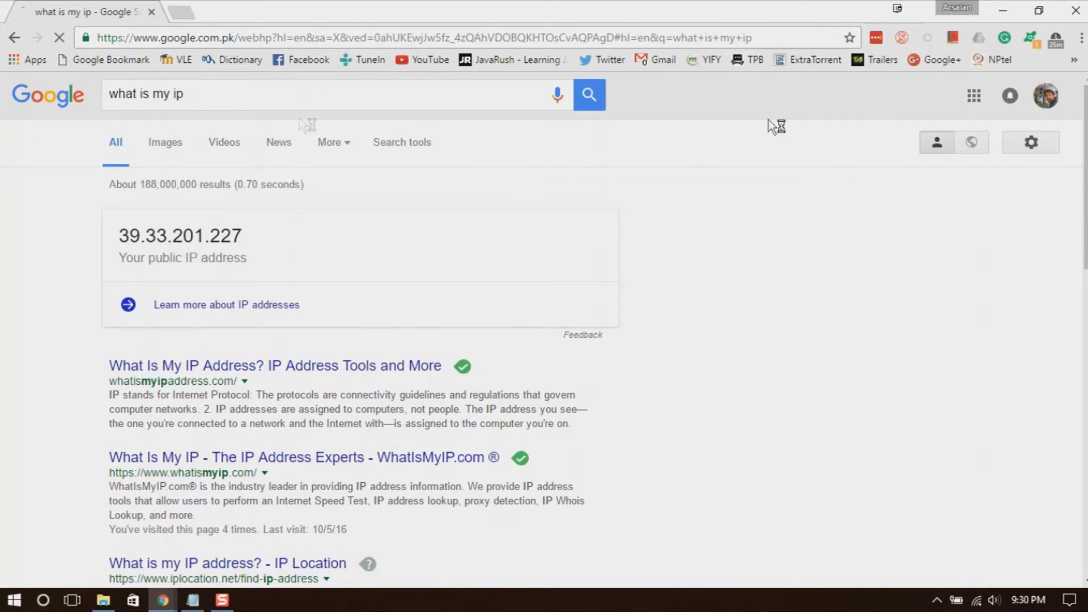
pyautogui.click(1007, 11)
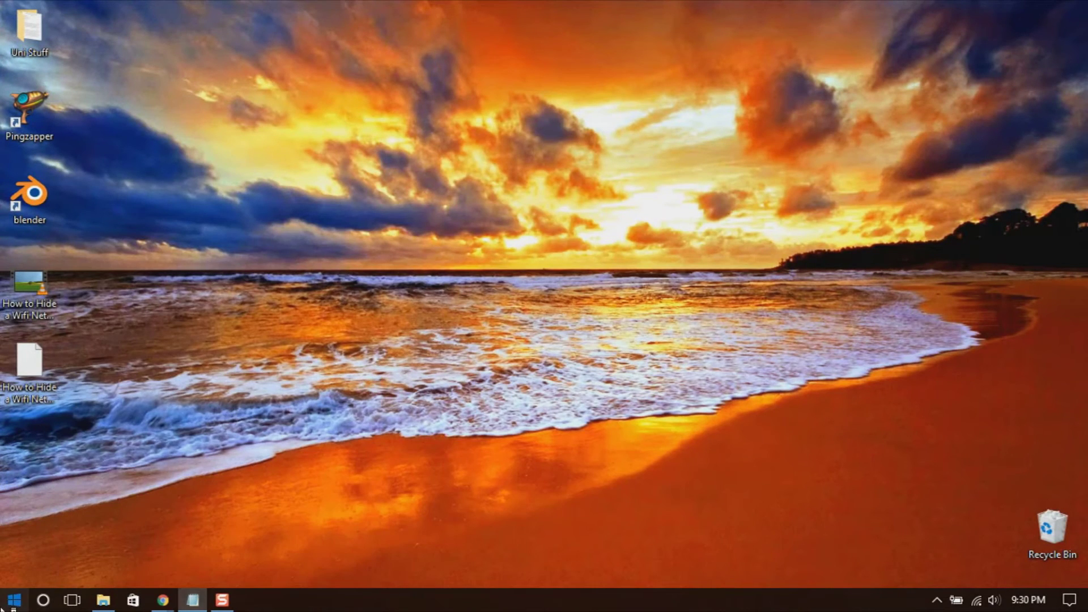
pyautogui.click(14, 600)
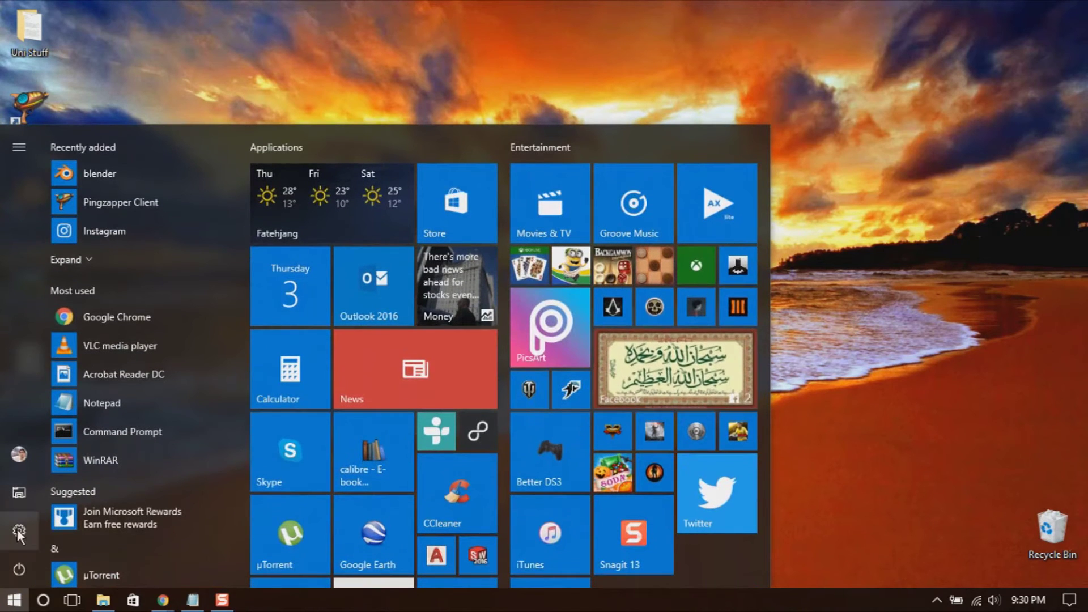
# Go to Settings > Network & Internet > VPN and begin adding a VPN connection.
pyautogui.click(18, 533)
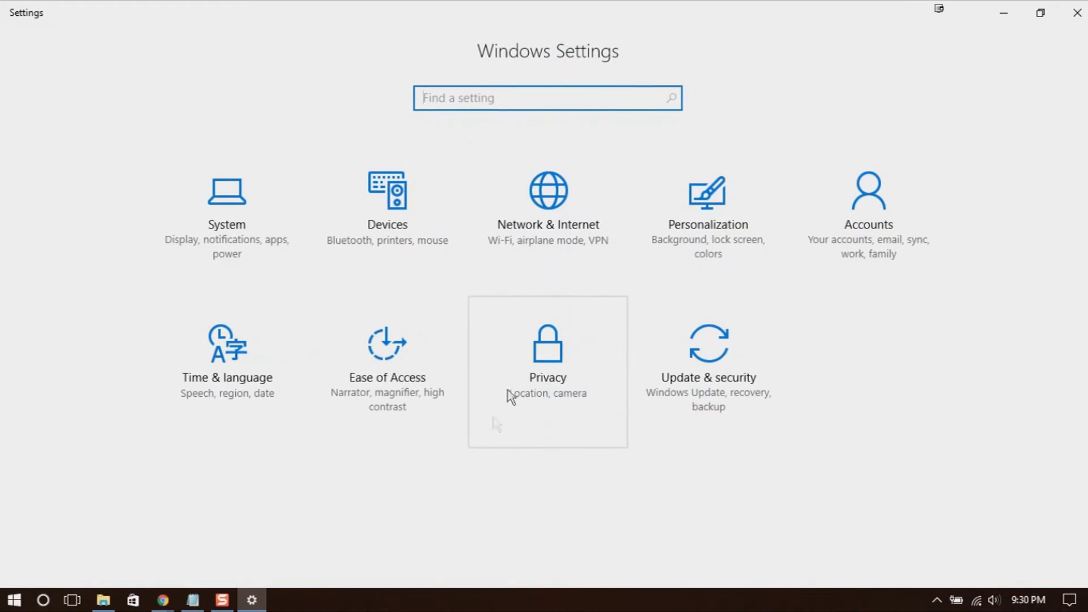
pyautogui.click(536, 223)
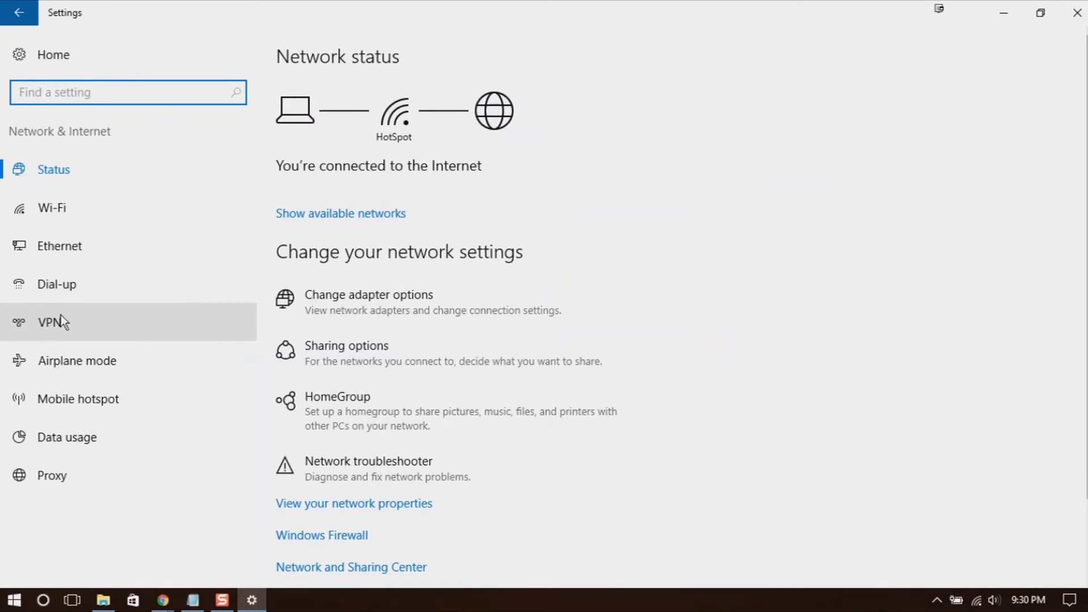
pyautogui.click(89, 322)
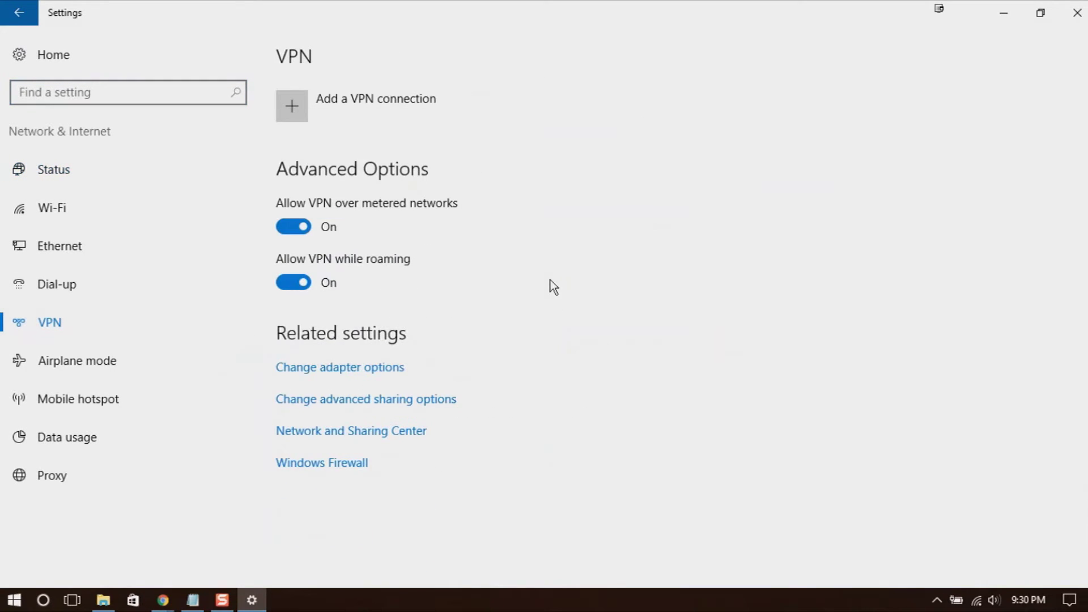
pyautogui.click(447, 102)
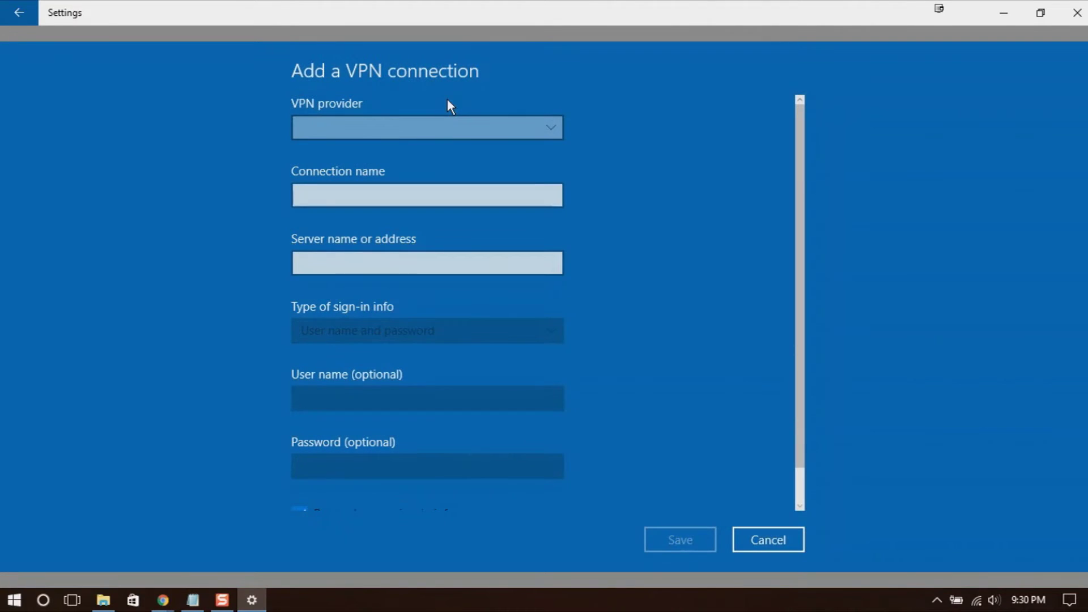
# Choose Windows (built-in), name it 'VPN Connection', and enter server 212.129.33.61.
pyautogui.click(518, 129)
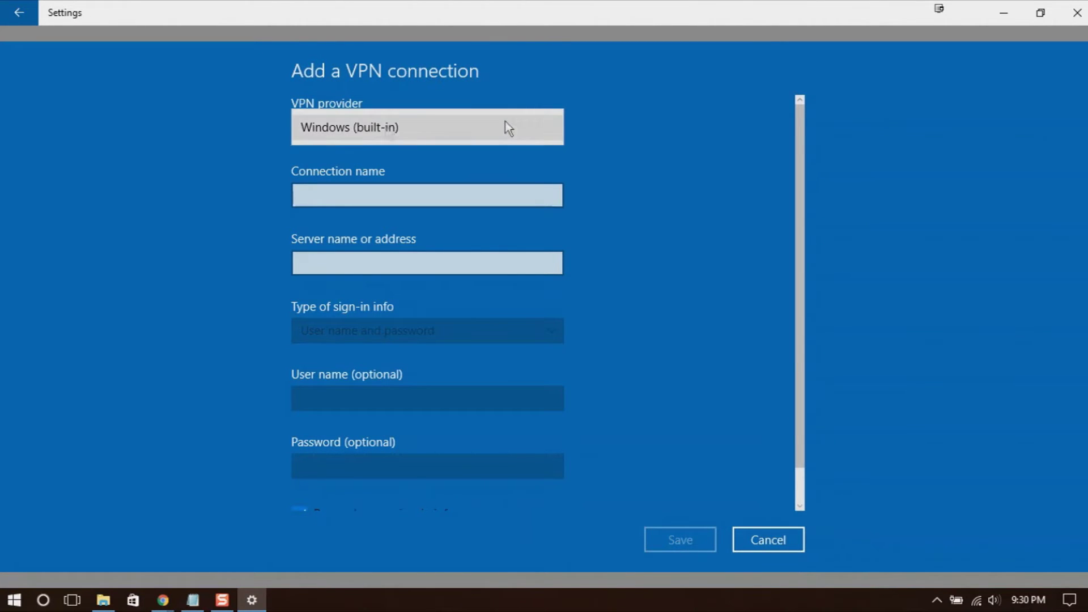
pyautogui.click(354, 129)
pyautogui.click(368, 195)
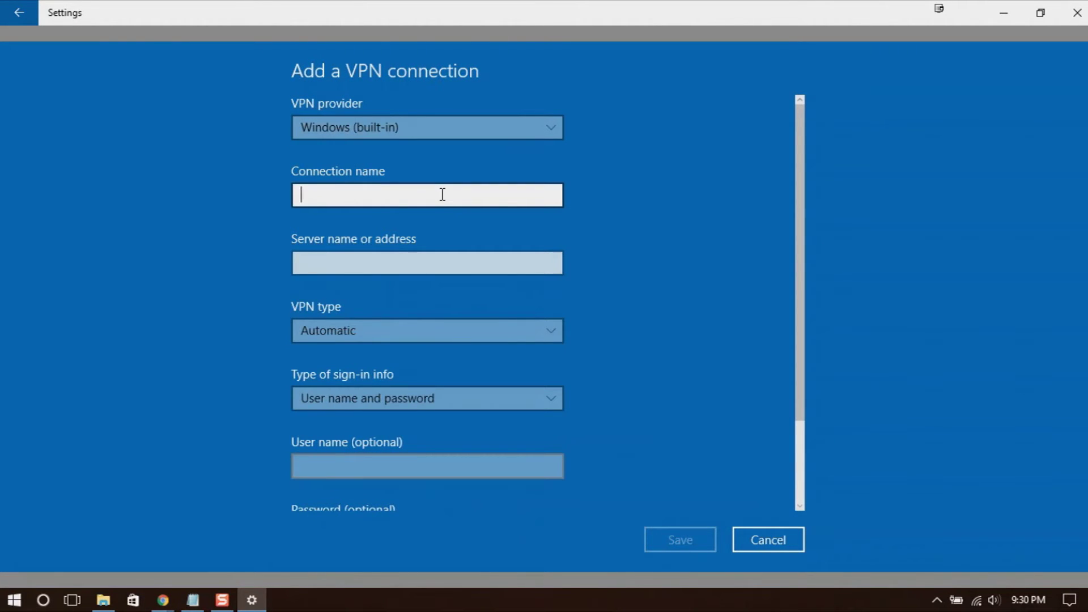
pyautogui.write('VPN ')
pyautogui.write('Connec')
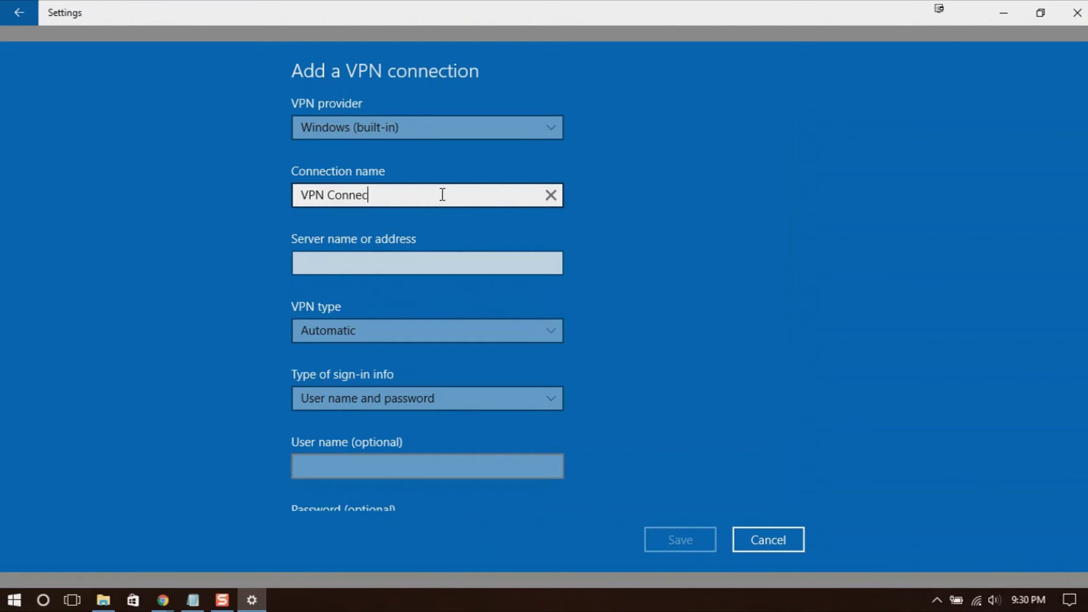
pyautogui.write('tion')
pyautogui.click(387, 262)
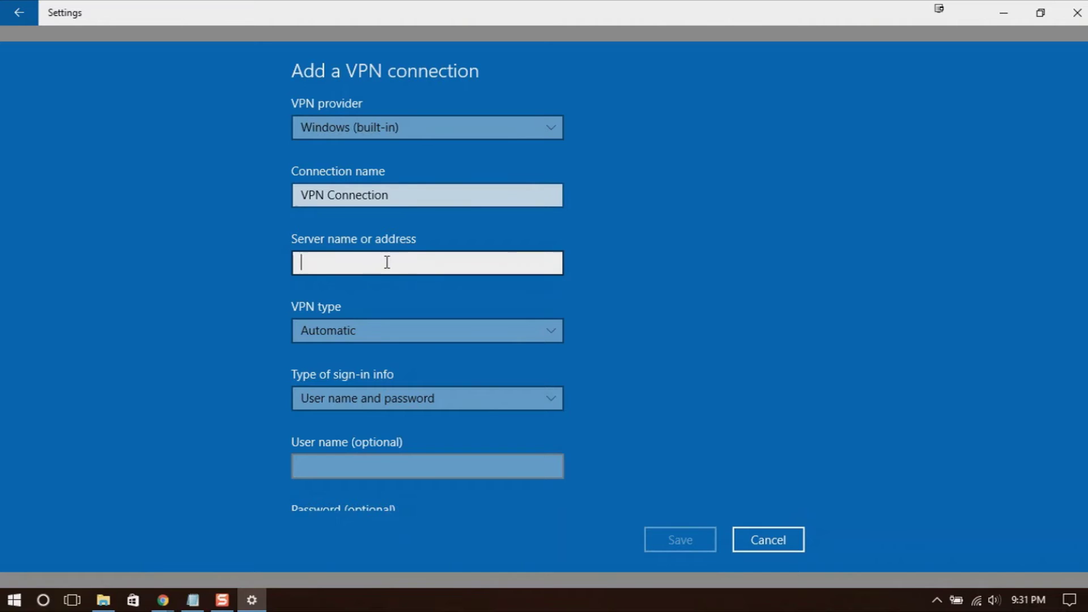
pyautogui.write('212')
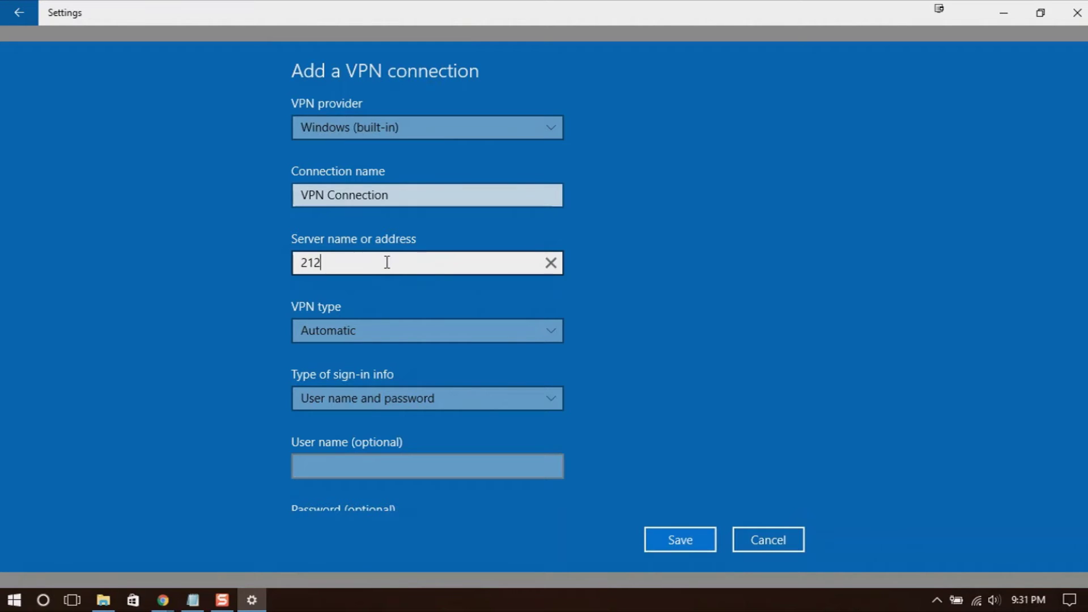
pyautogui.write('.12')
pyautogui.write('9.33.61')
pyautogui.click(551, 330)
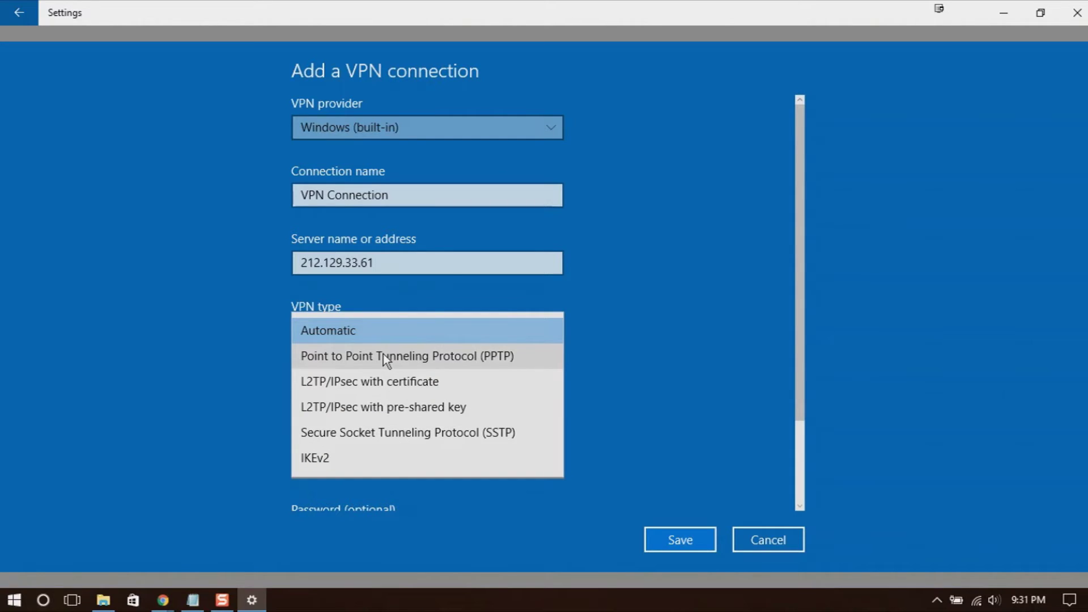
# Set PPTP with user name and password sign-in, user 'pptp', paste the password, and save.
pyautogui.click(466, 361)
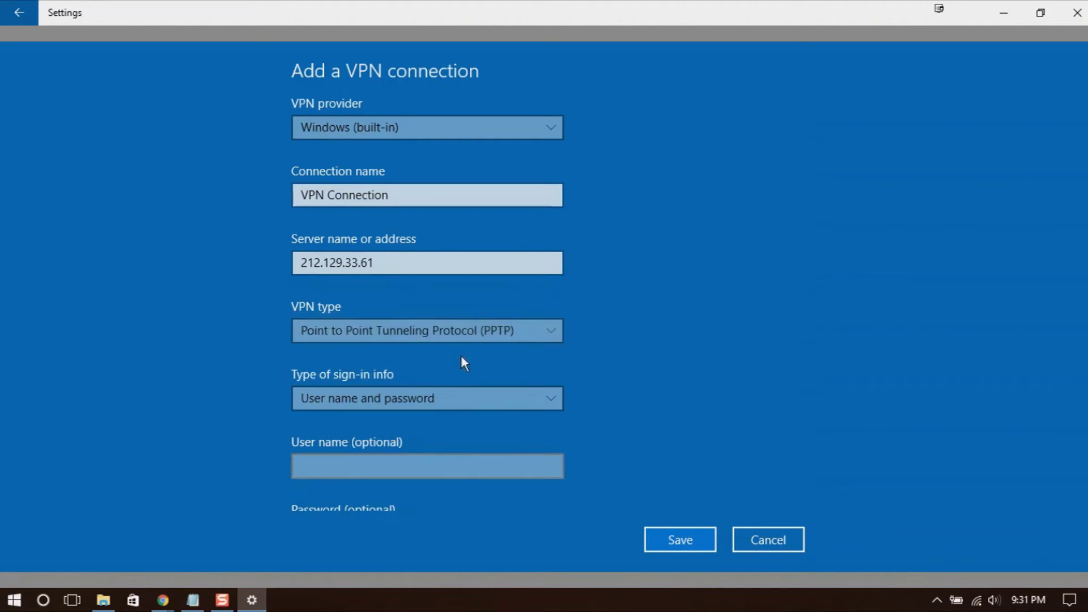
pyautogui.click(392, 408)
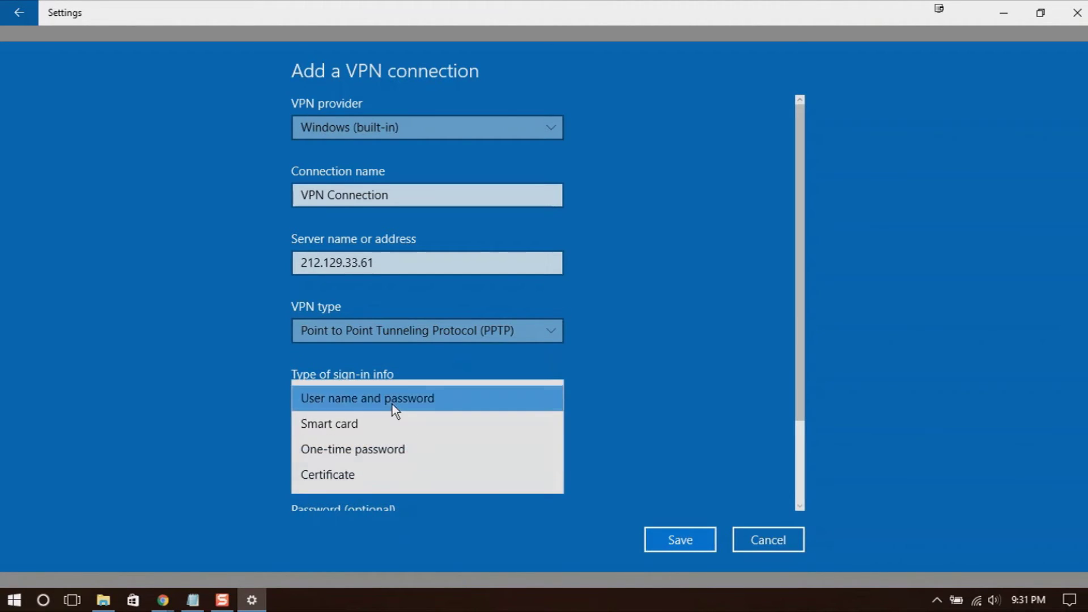
pyautogui.click(393, 404)
pyautogui.scroll(-2, 648, 339)
pyautogui.click(433, 360)
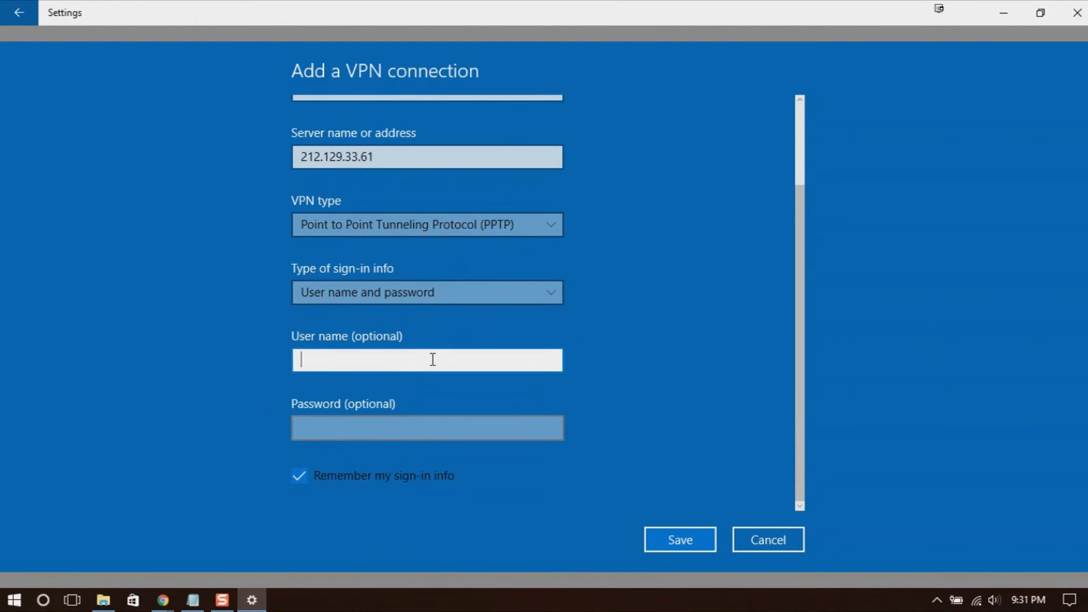
pyautogui.write('pptpo')
pyautogui.press('BackSpace')
pyautogui.press('BackSpace')
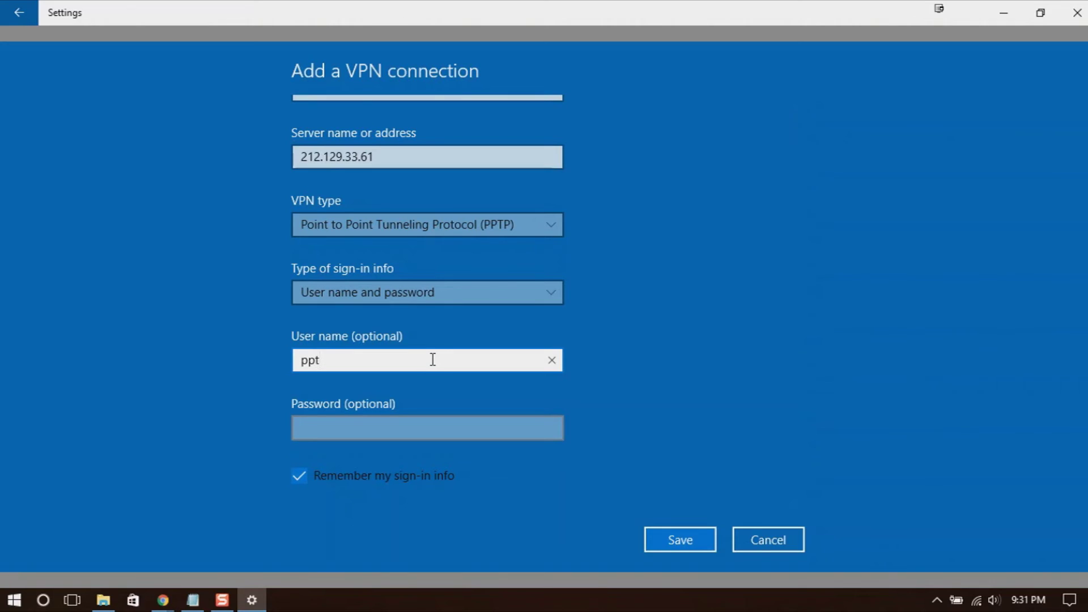
pyautogui.write('p')
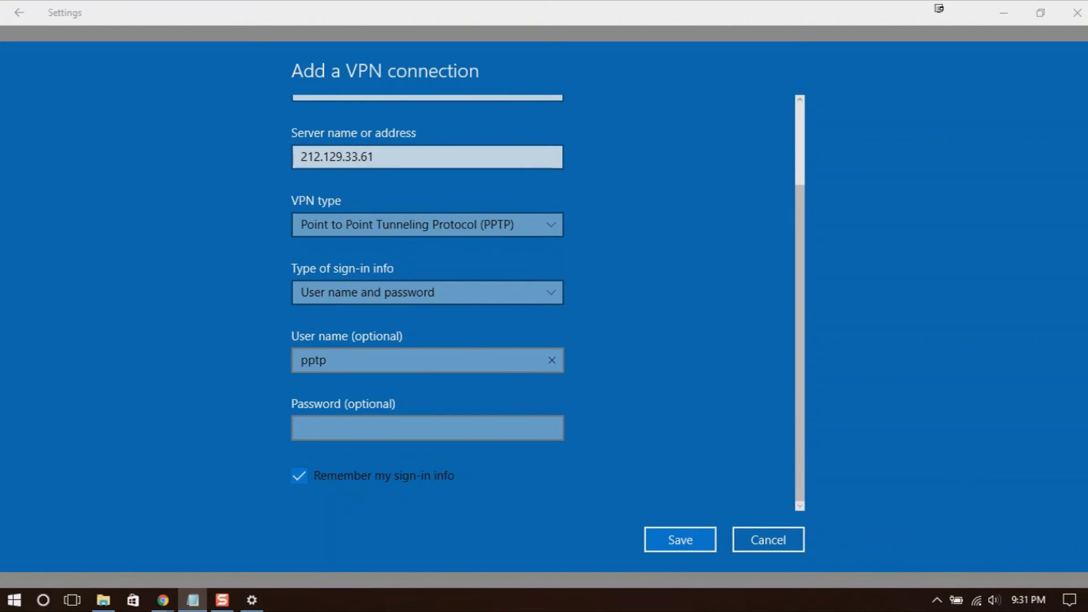
pyautogui.click(468, 428)
pyautogui.hotkey('ctrl', 'v')
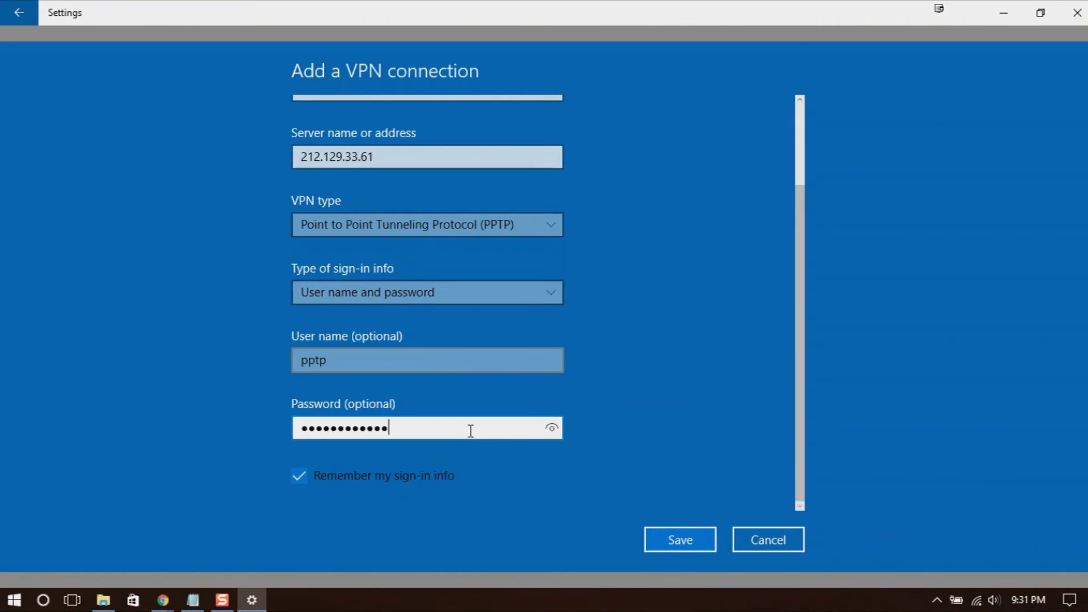
pyautogui.click(673, 543)
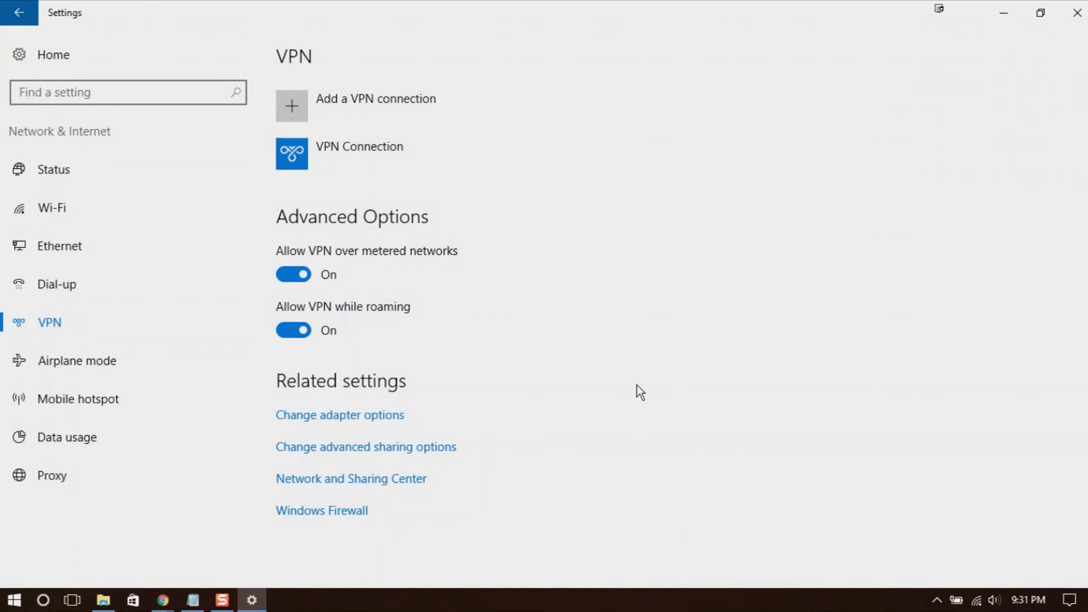
# Connect 'VPN Connection' to 212.129.33.61 and minimize the Settings window.
pyautogui.click(379, 144)
pyautogui.click(392, 205)
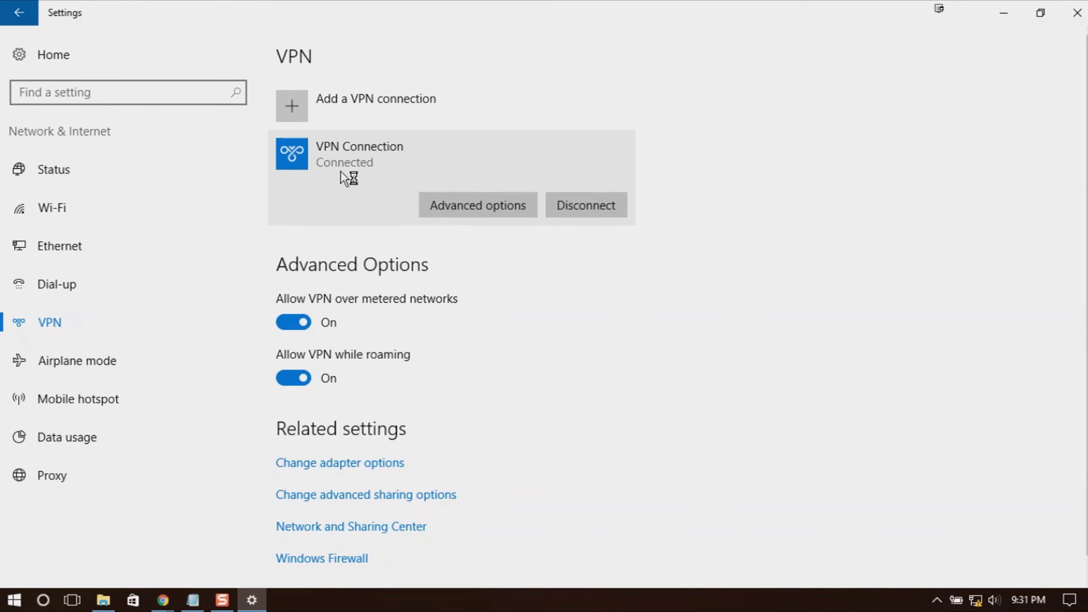
pyautogui.click(1000, 11)
pyautogui.moveTo(162, 600)
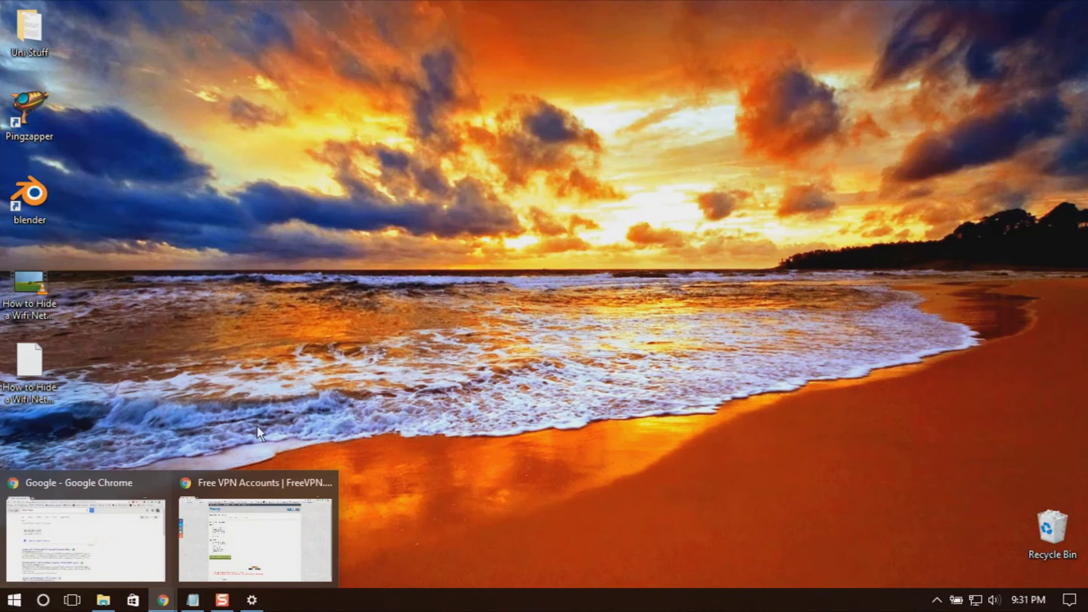
pyautogui.click(85, 545)
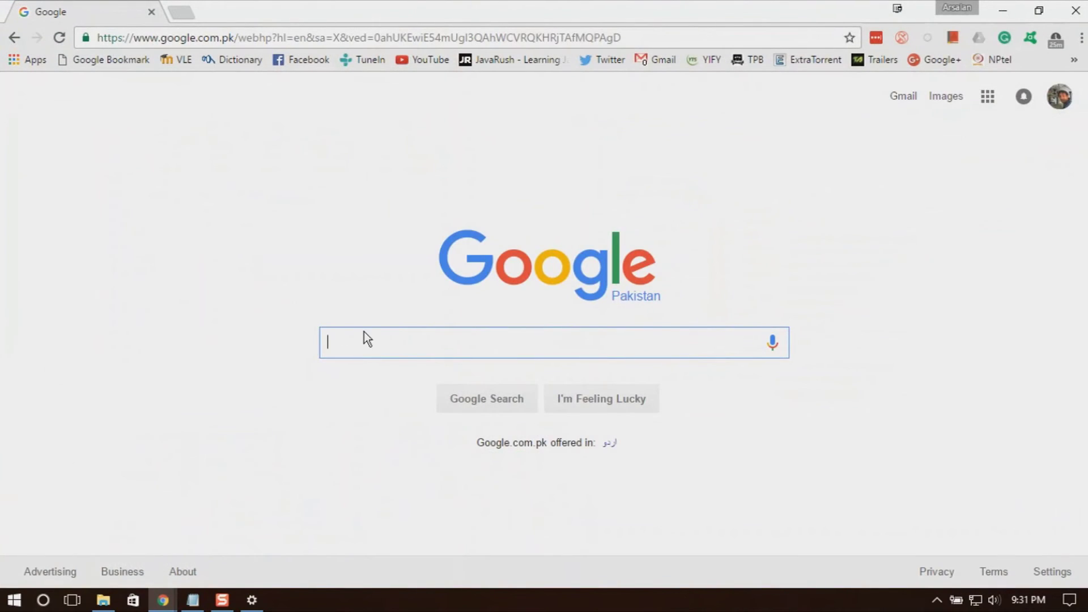
pyautogui.write('what is my ip')
pyautogui.press('Return')
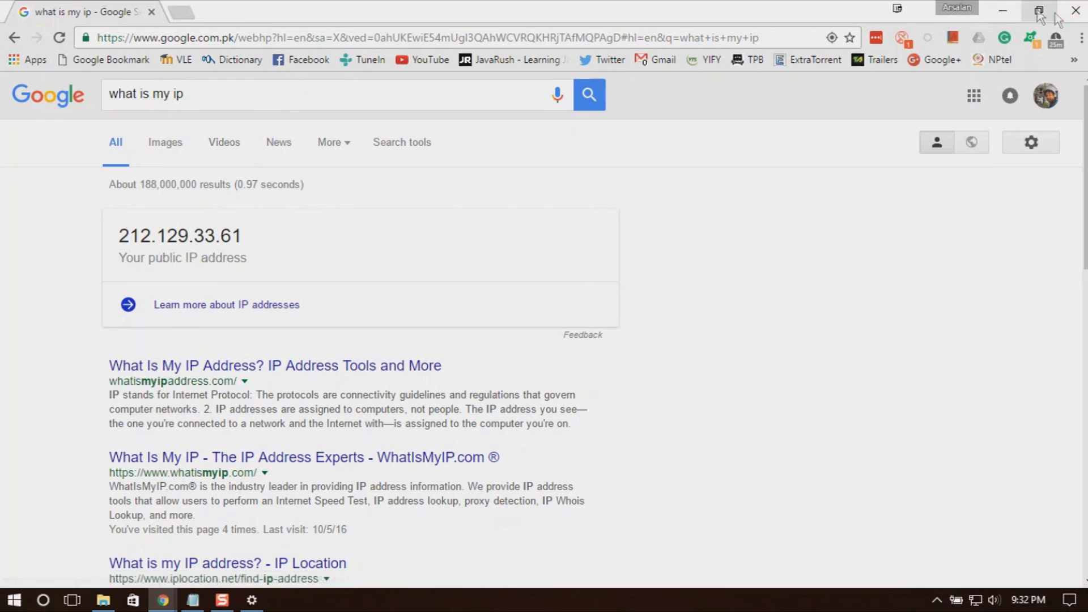
pyautogui.click(1076, 10)
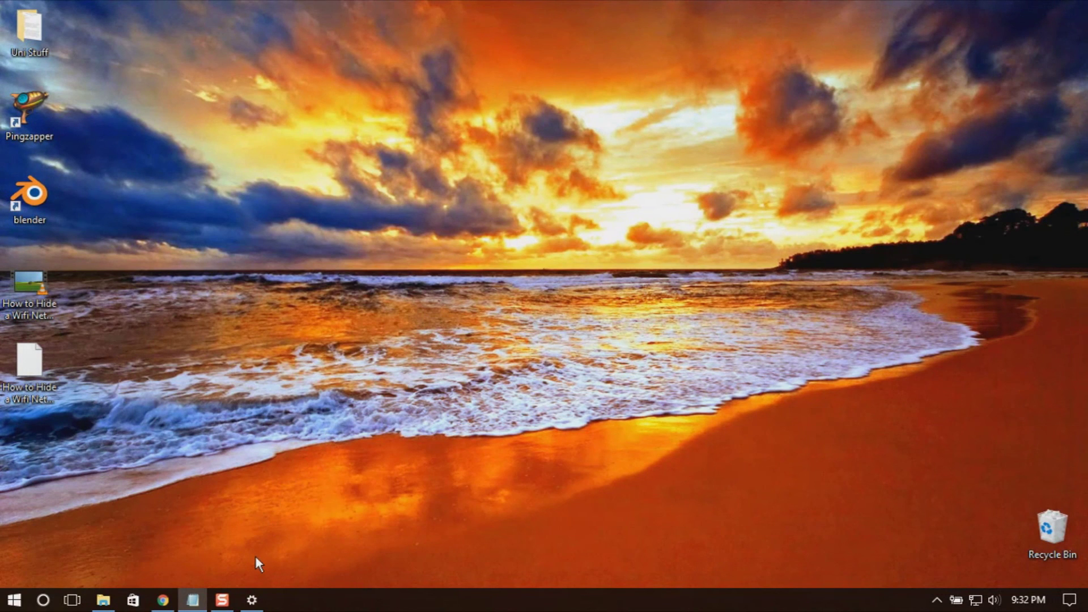